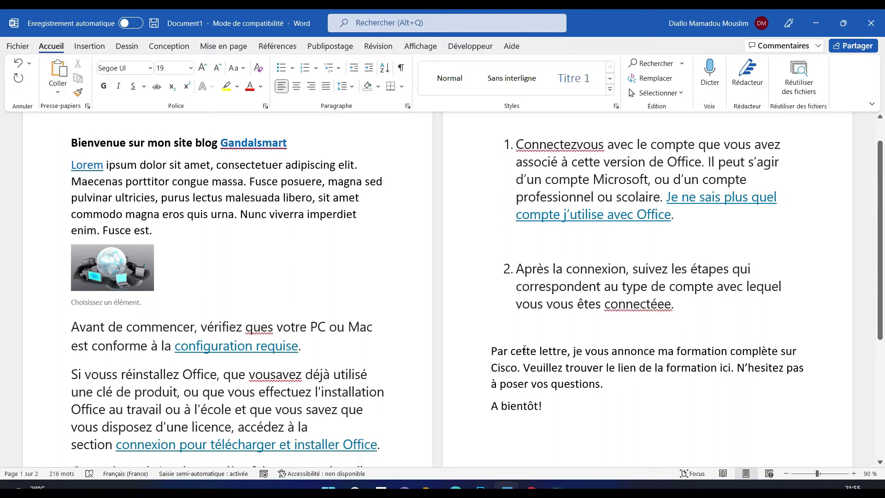
key(ctrl+z)
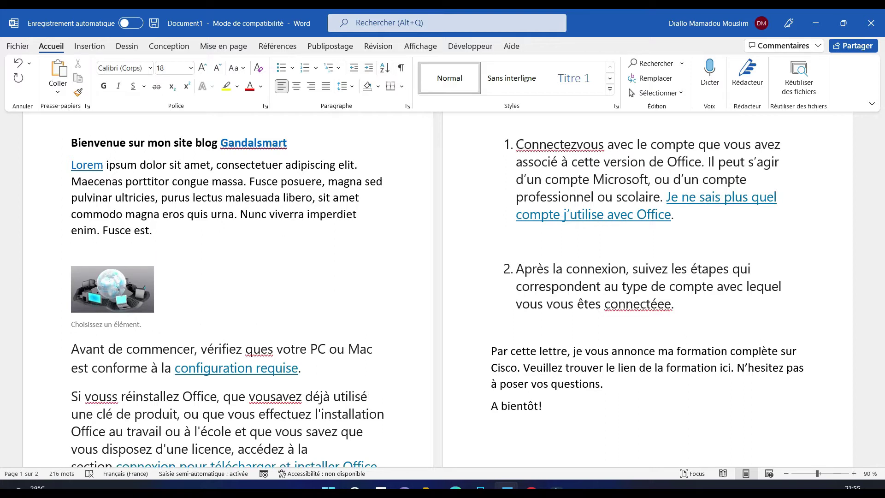
text(Je vais bien)
click(103, 253)
text(s)
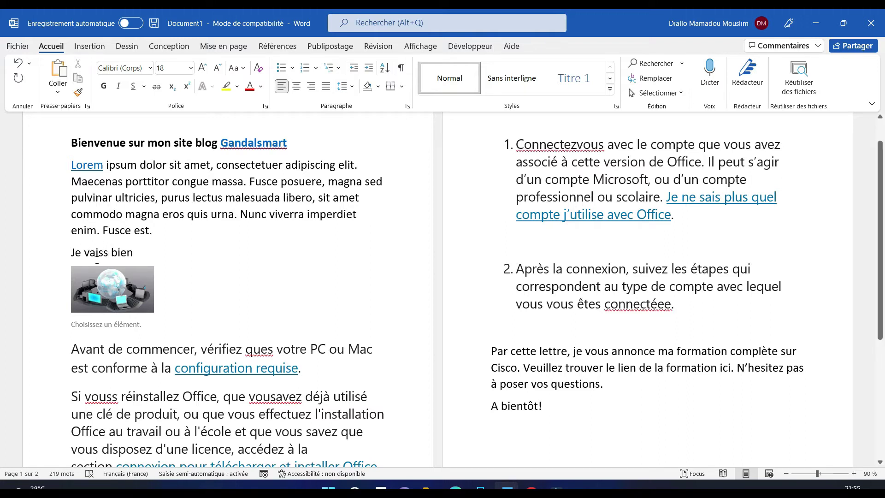
click(126, 214)
click(182, 207)
click(35, 251)
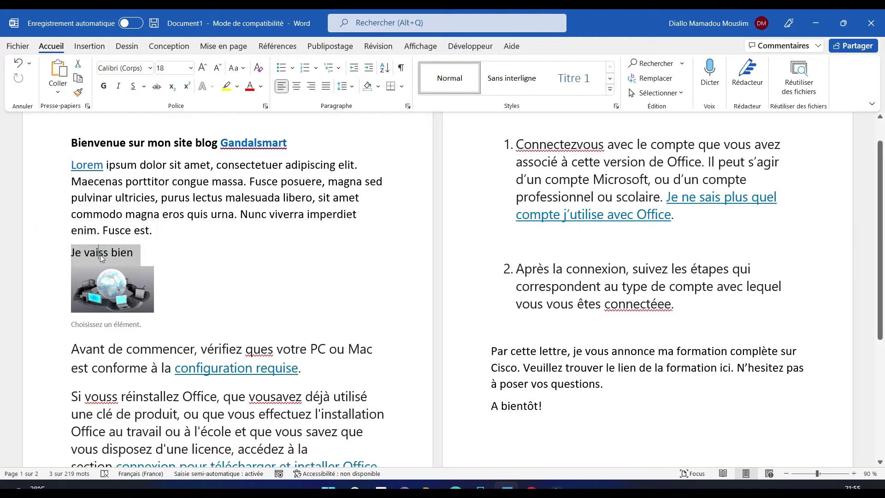
key(Delete)
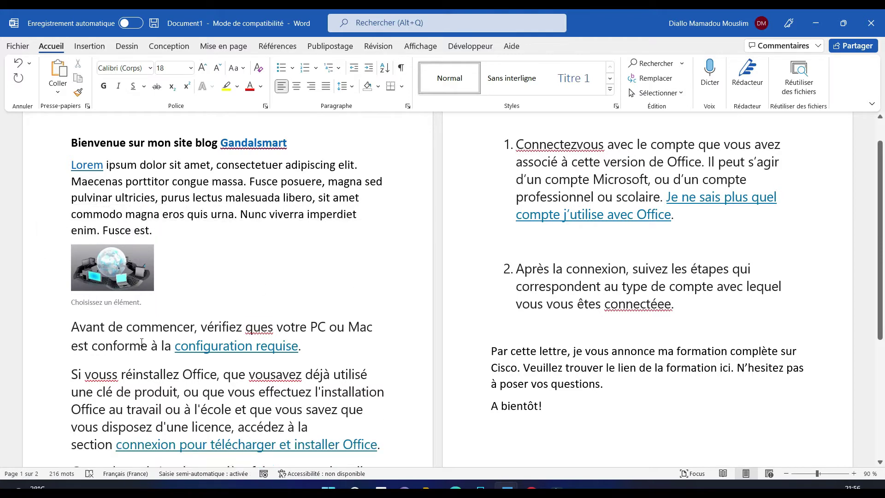
Step: Add a new paragraph reading "Je vaiss bien" above the paragraph that starts with "Avant de commencer"
click(73, 326)
key(Return)
key(Up)
text(Je vaiss )
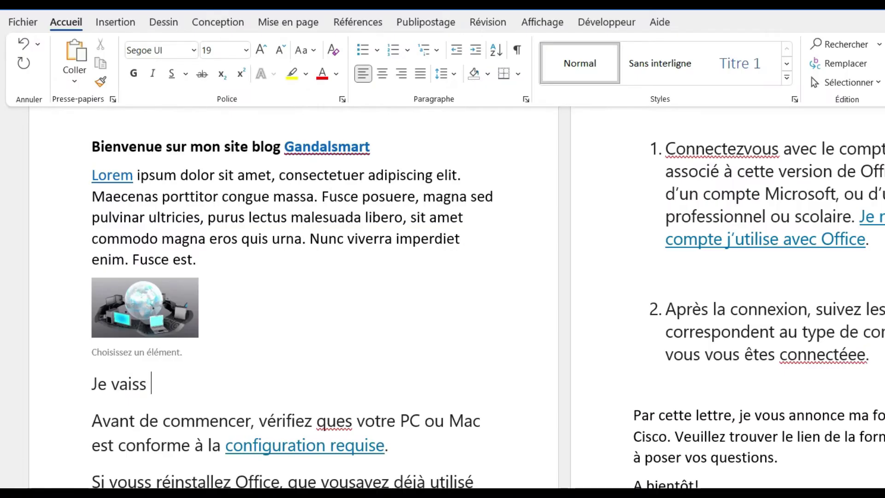
text(bien)
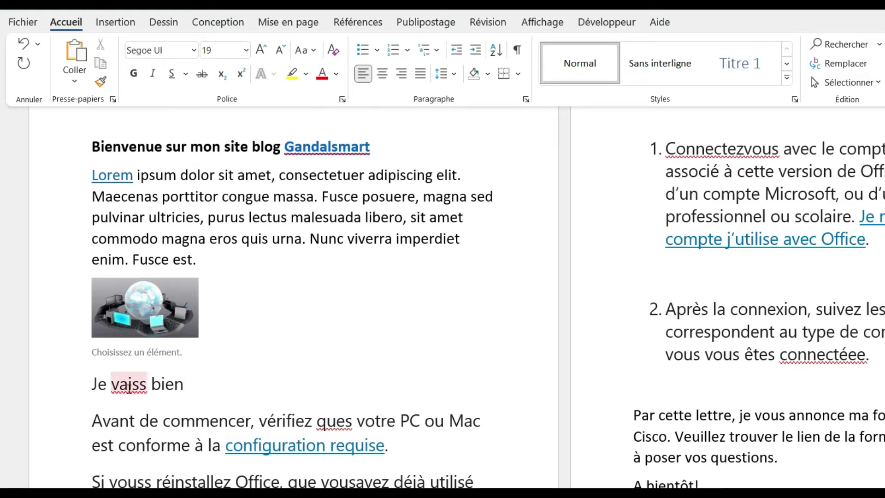
Step: Replace the misspelled "vaiss" with the suggested "vais" and end the sentence with a period
click(129, 386)
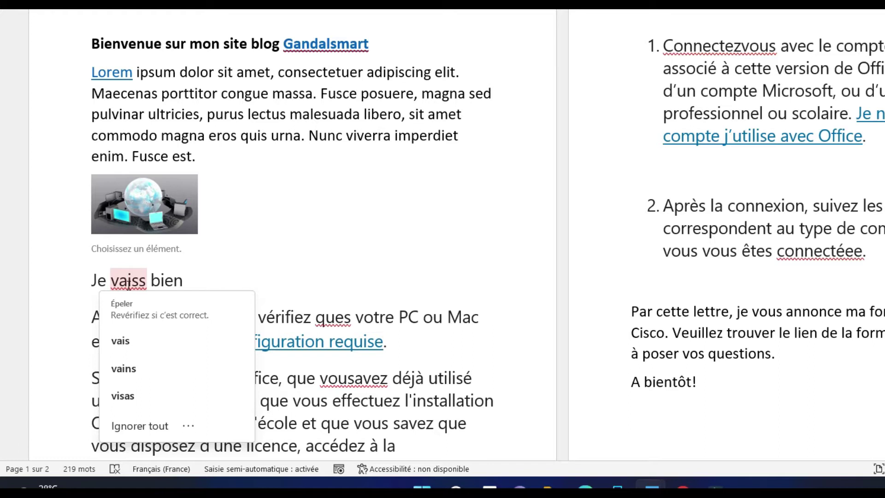
click(146, 351)
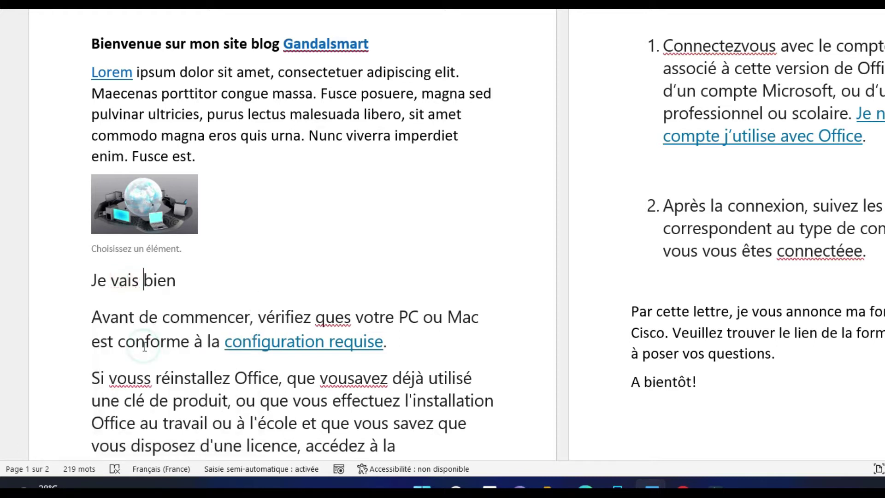
click(176, 283)
text(.)
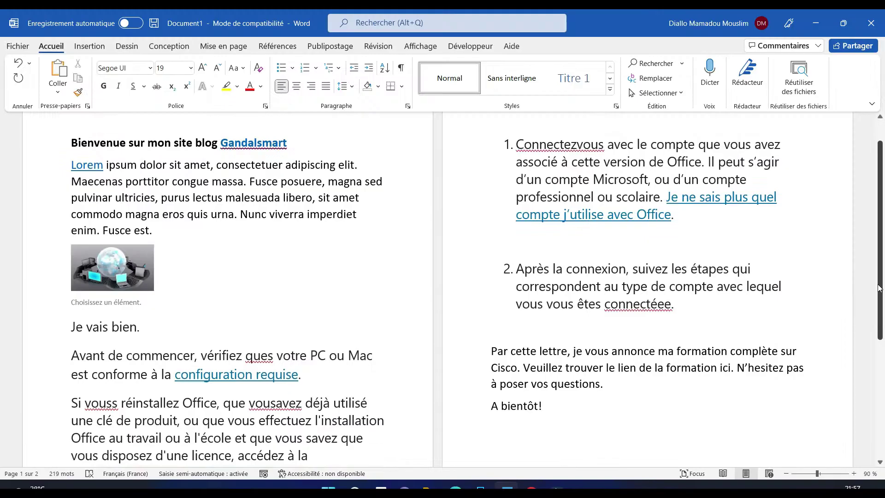
Step: Introduce a spelling error by changing "plus" to "pluss" before "d'informations" in the "Cependant" paragraph
drag(878, 288, 881, 375)
click(337, 399)
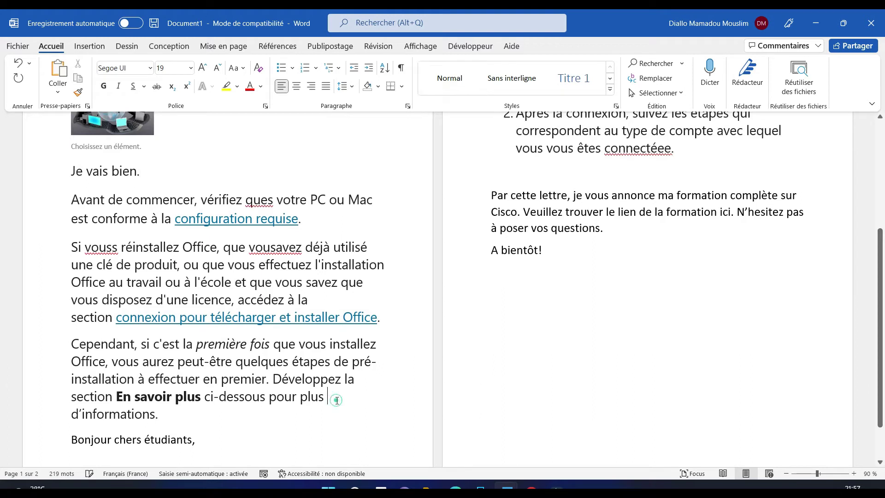
text(s)
key(BackSpace)
key(BackSpace)
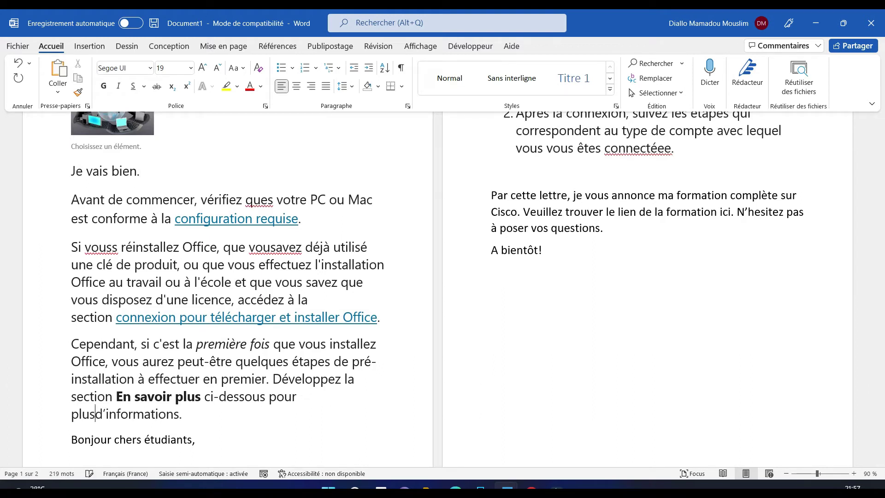
text(s)
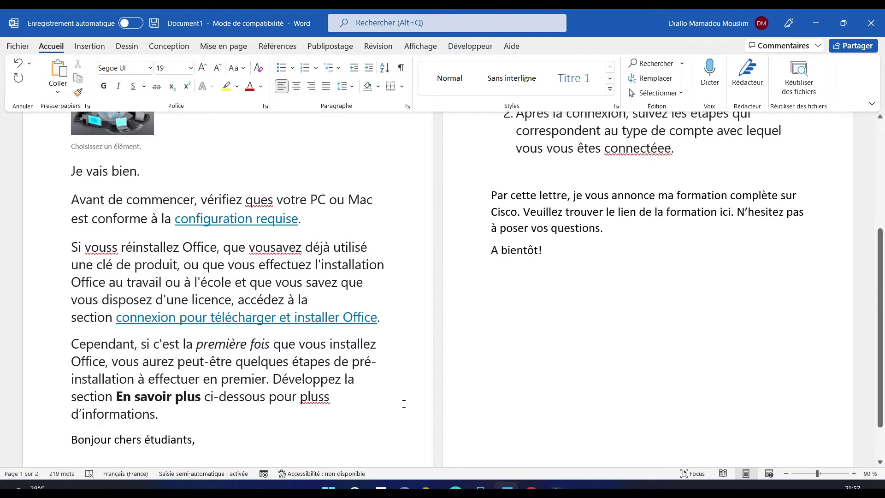
drag(879, 306, 880, 188)
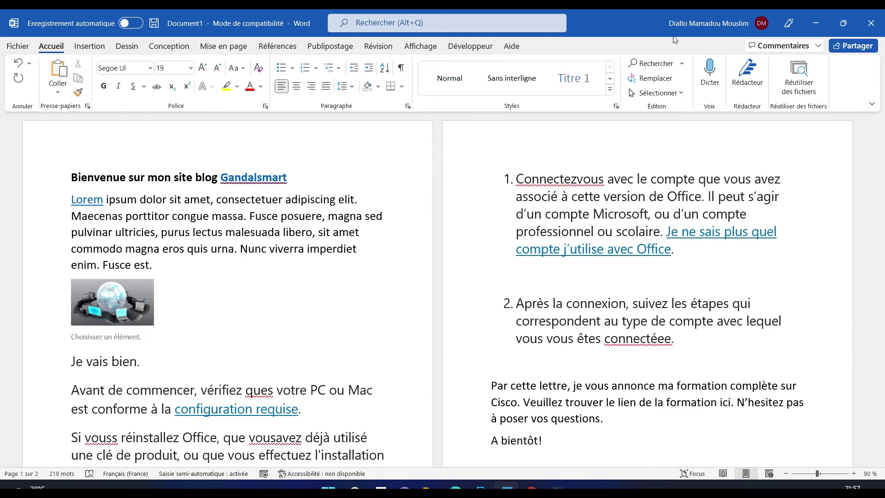
Step: Try selecting the whole document and selecting only text with similar formatting
click(683, 94)
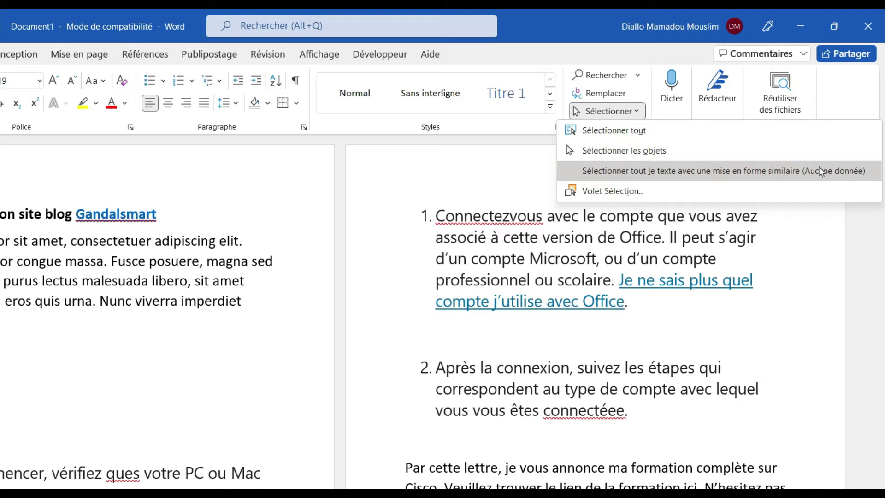
click(776, 172)
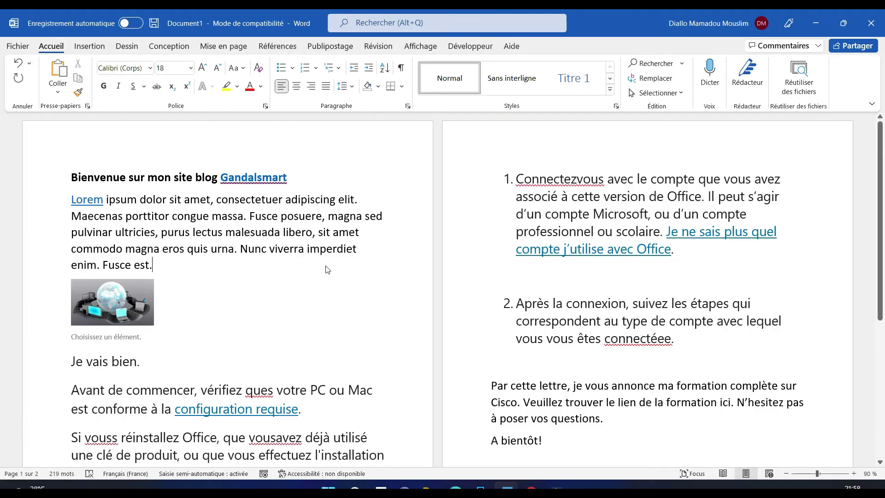
key(ctrl+a)
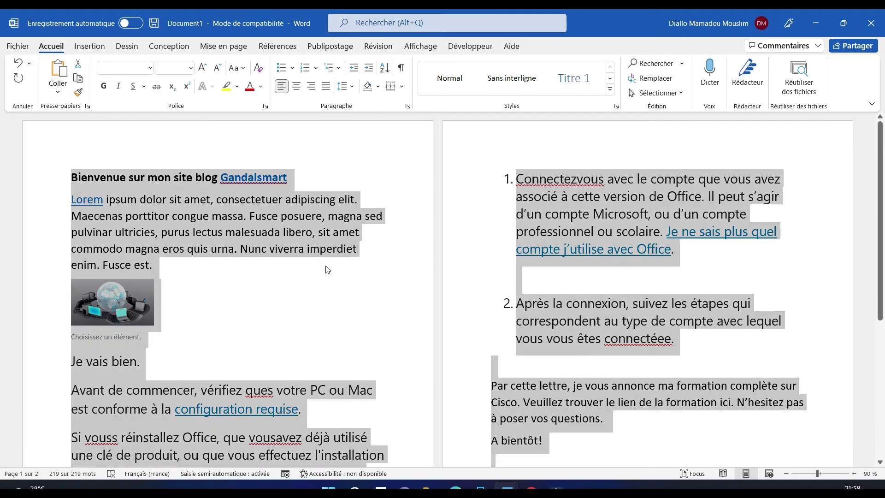
click(681, 94)
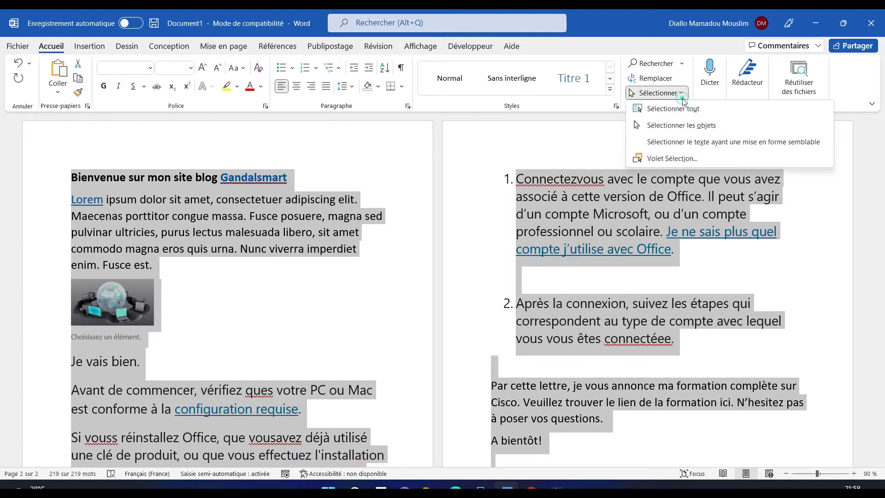
click(682, 144)
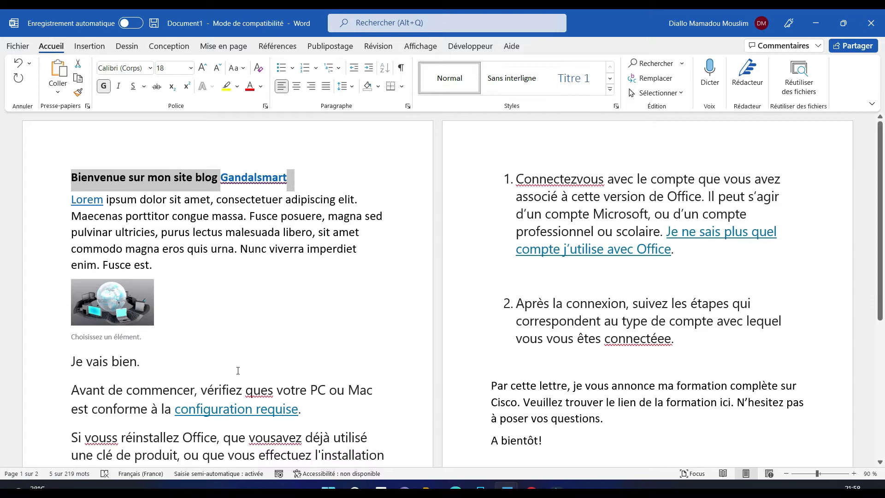
click(297, 241)
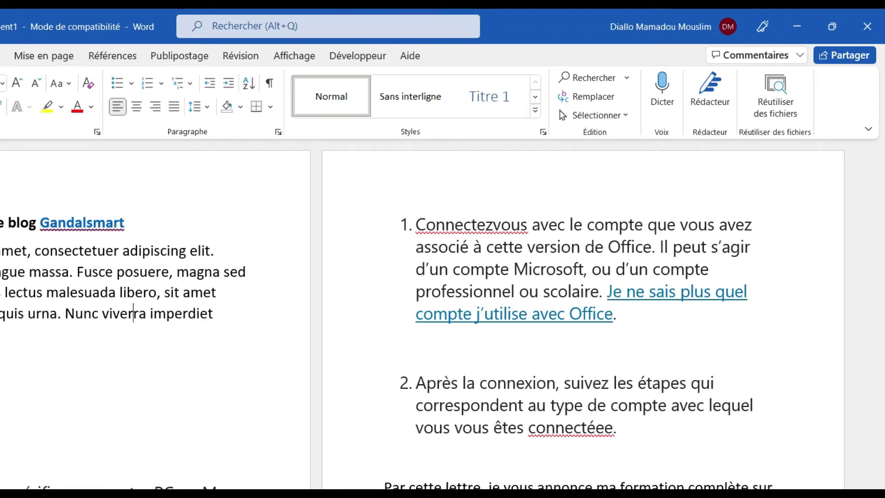
key(F7)
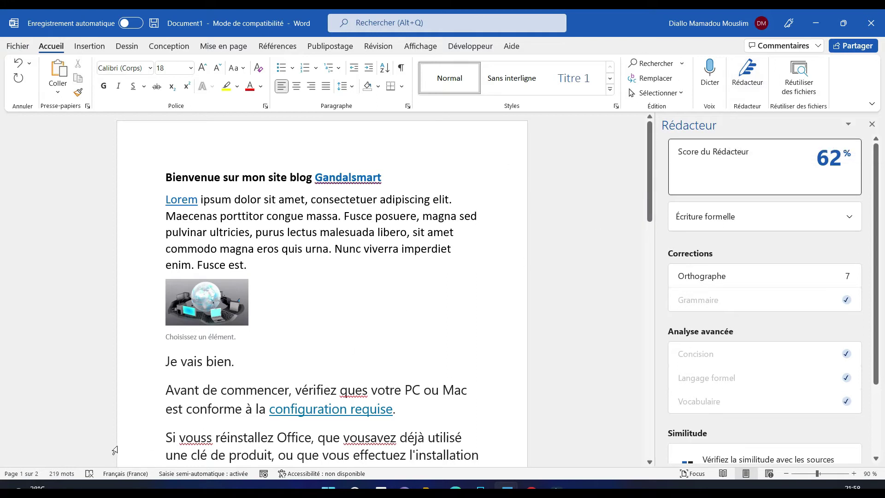
click(90, 473)
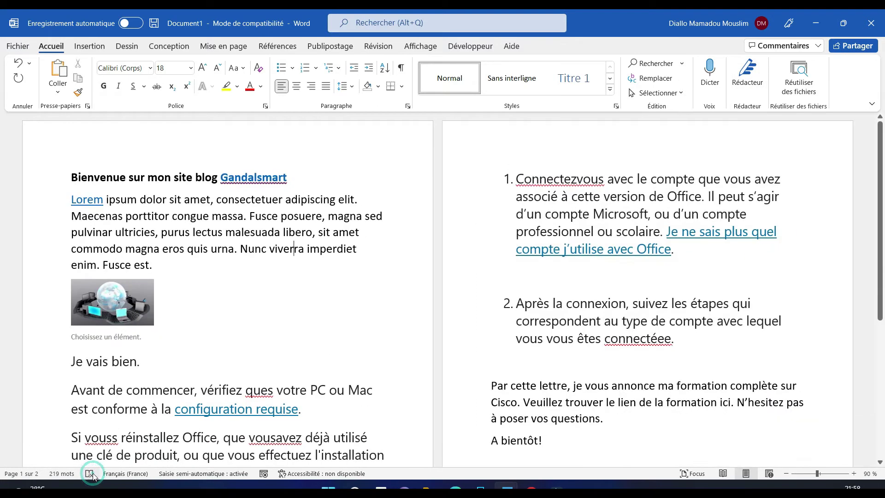
click(91, 473)
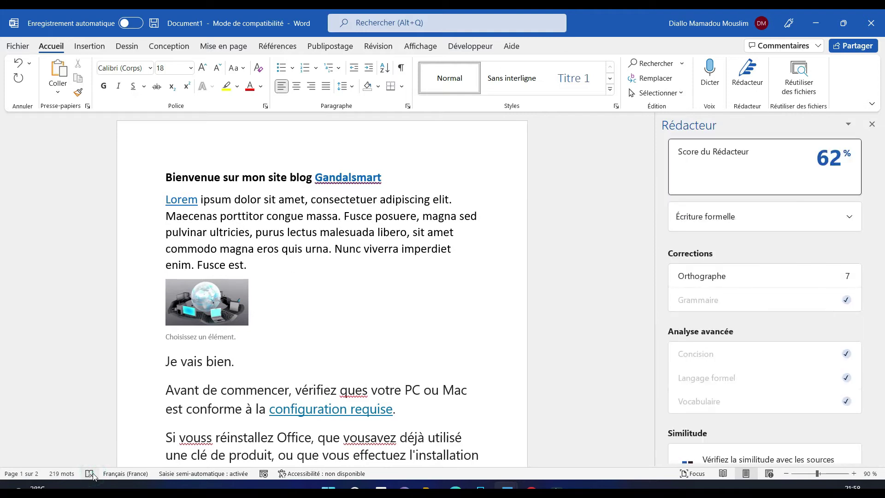
click(91, 473)
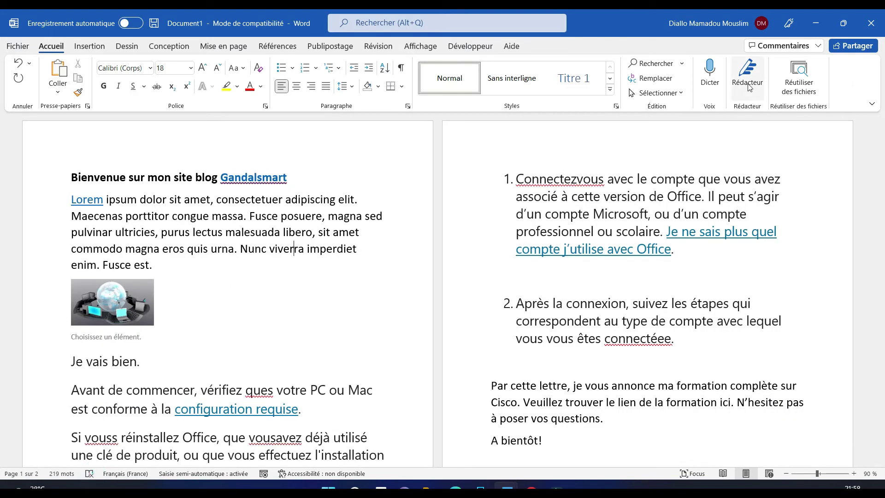
Step: Open the Editor (Rédacteur), look over its correction categories and start the spelling (Orthographe) review
click(747, 78)
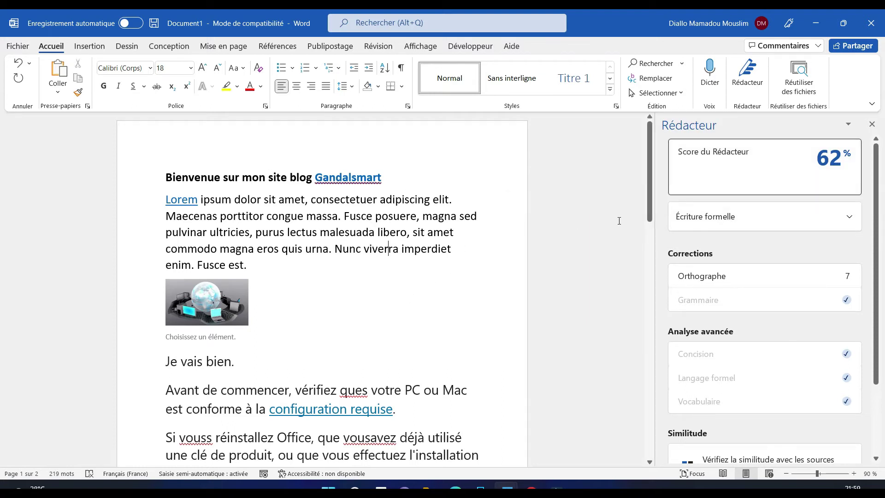
mouse_move(650, 208)
mouse_down()
mouse_move(650, 331)
mouse_move(644, 196)
mouse_up()
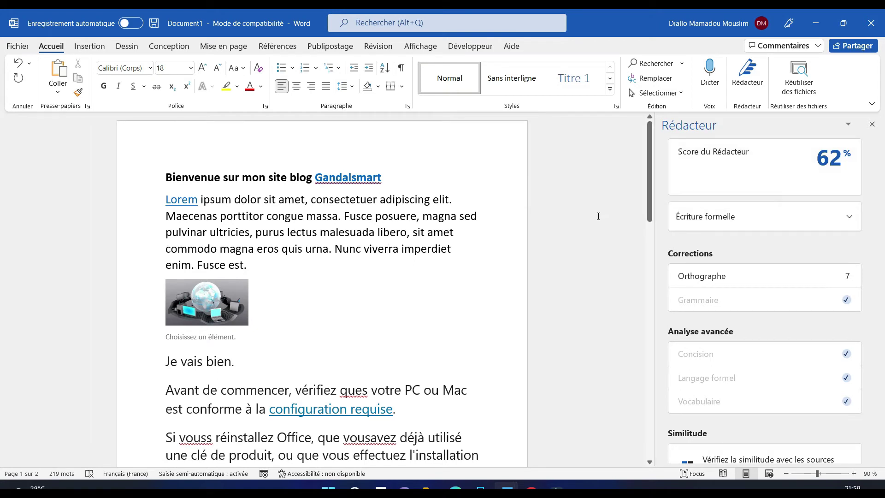
drag(878, 252, 881, 336)
scroll(685, 266, up, 2)
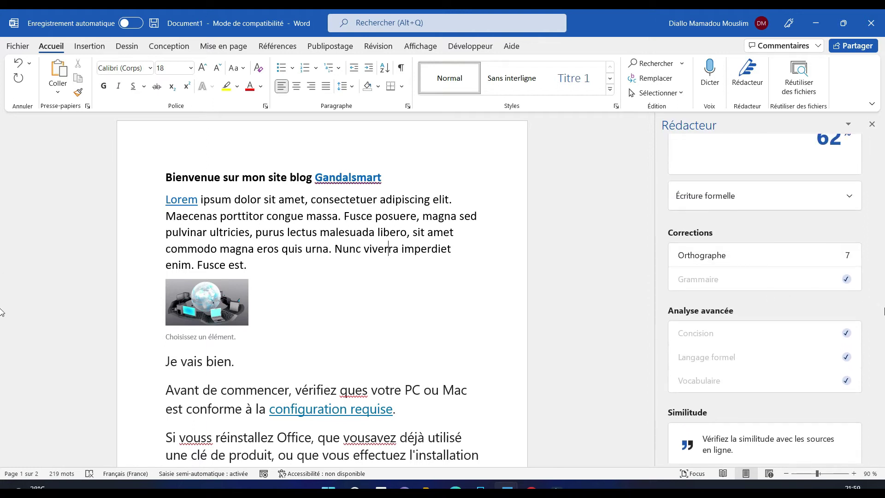
scroll(874, 374, down, 2)
scroll(873, 374, up, 2)
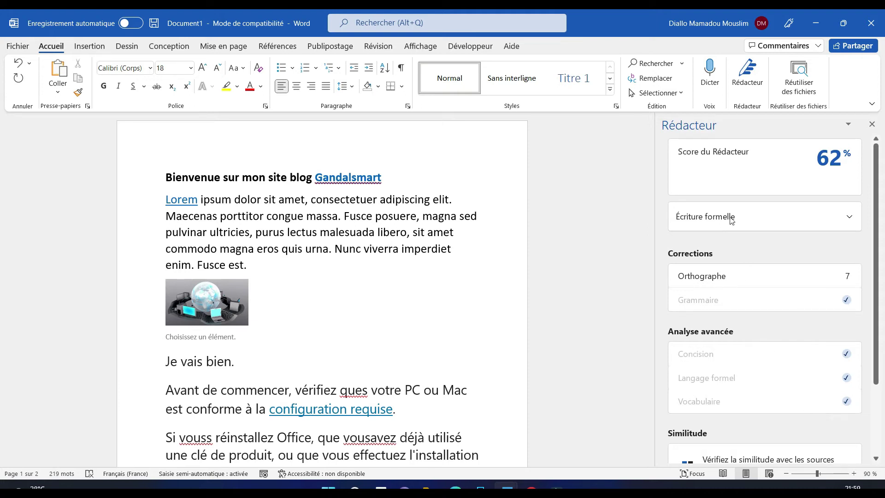
click(714, 277)
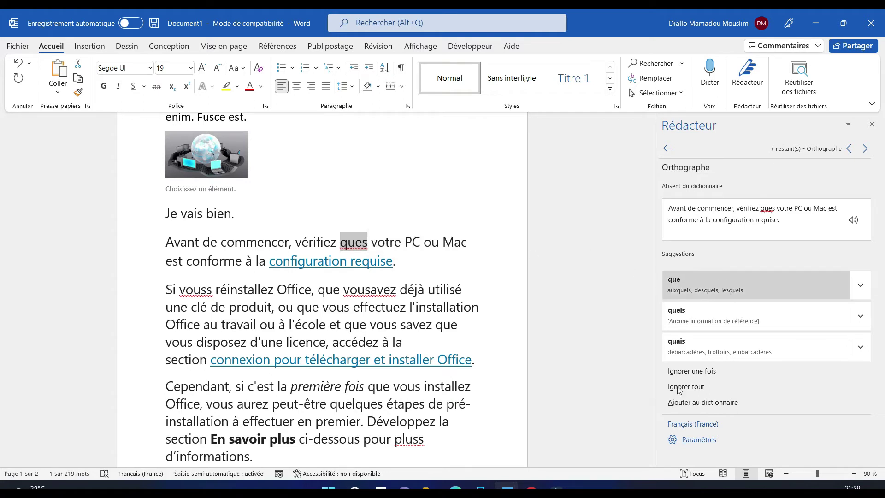
Step: Accept the spelling suggestions replacing "ques" with "que", "vouss" with "vous" and "vousavez" with "vous avez"
click(346, 248)
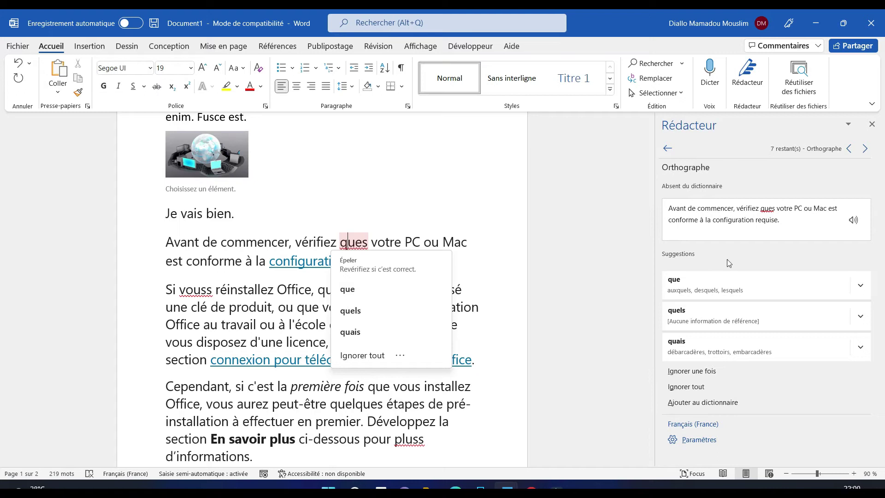
click(687, 285)
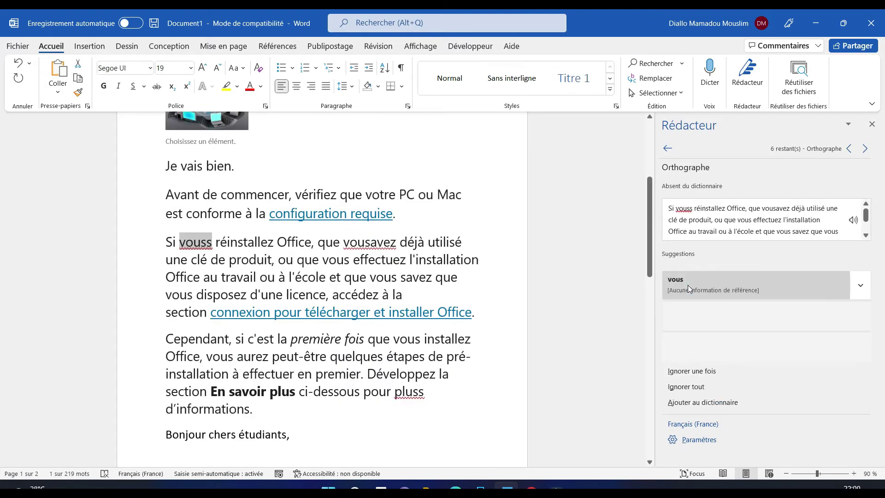
click(684, 286)
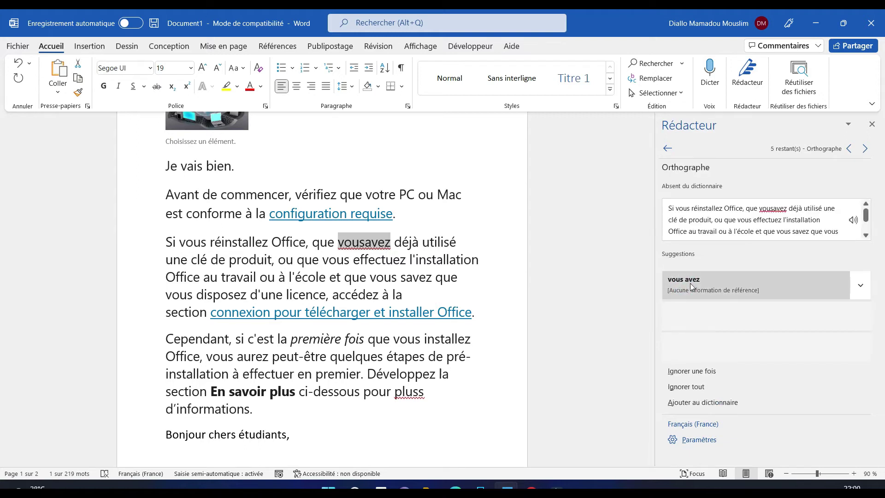
click(690, 283)
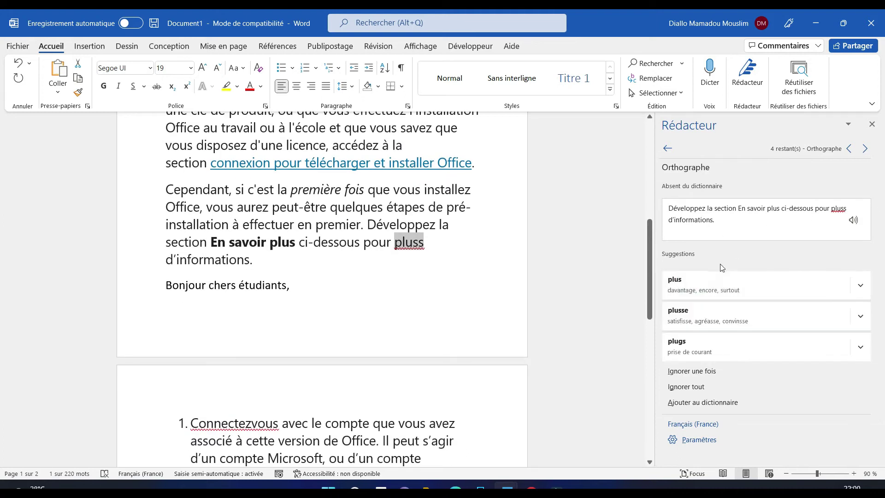
Step: Accept the spelling suggestions replacing "pluss" with "plus", "Connectezvous" with "Connectez vous" and "connectéee" with "connectée"
click(715, 283)
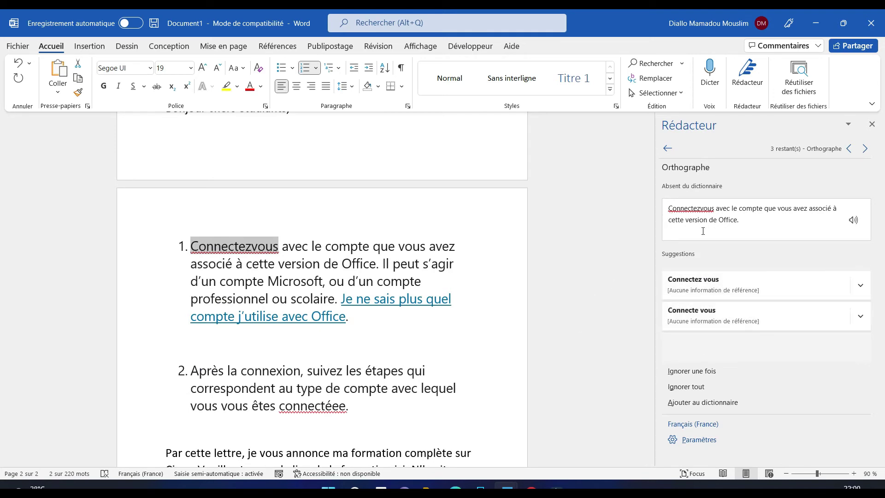
click(703, 282)
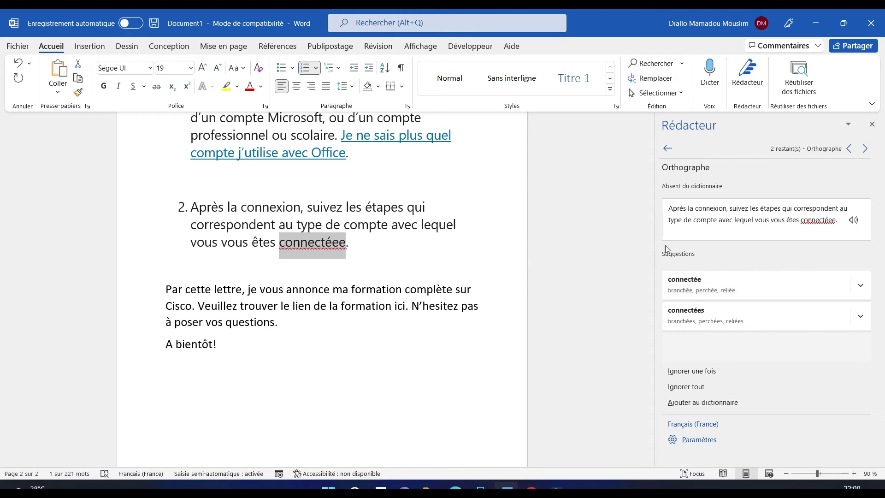
click(700, 287)
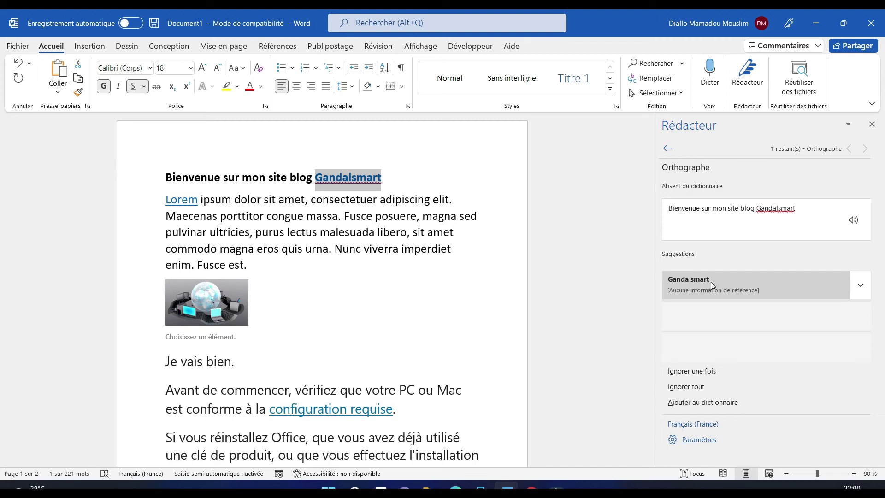
Step: Ignore the flagged word "Gandalsmart" once, then accept the grammar suggestion replacing "Connectez vous" with "Connectez-vous" and finish the review
click(690, 371)
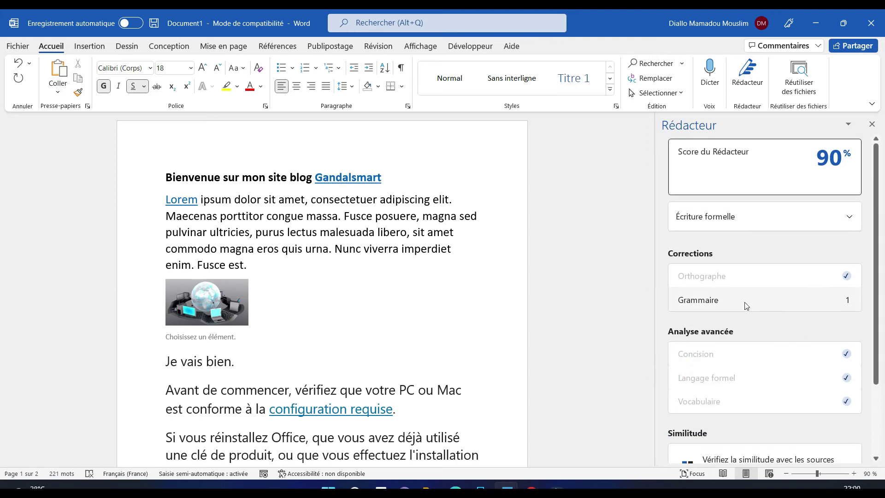
click(727, 302)
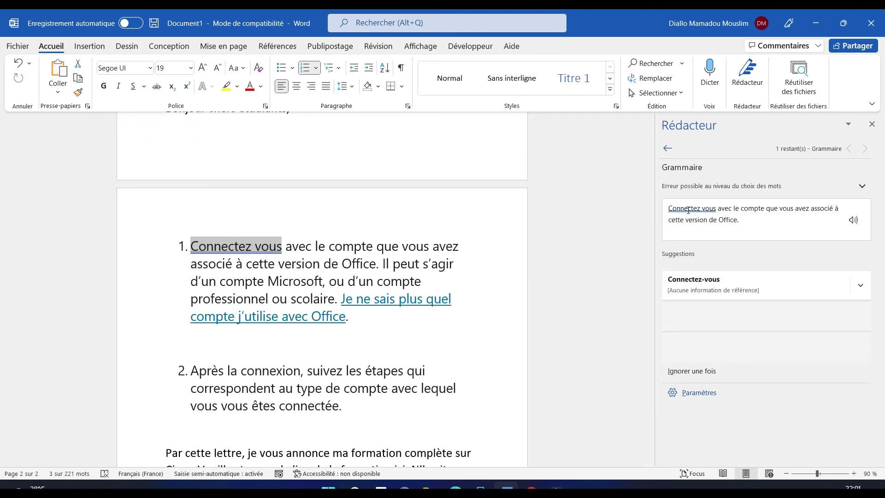
click(700, 282)
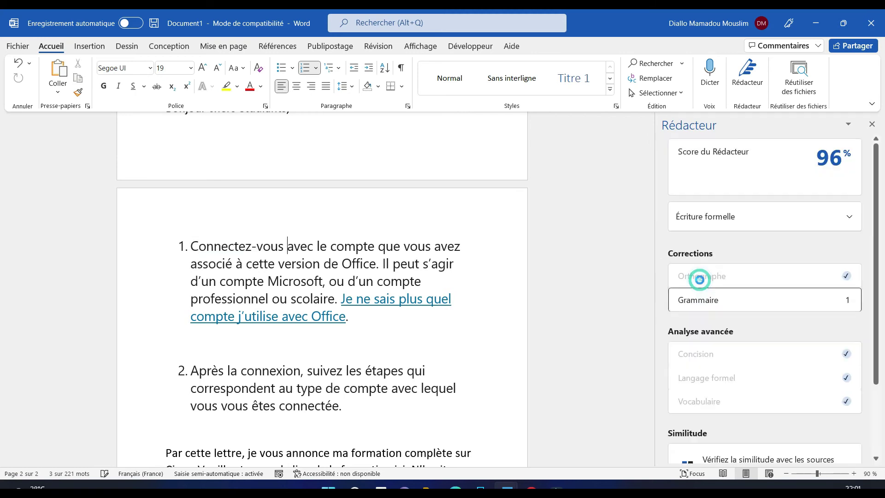
click(461, 284)
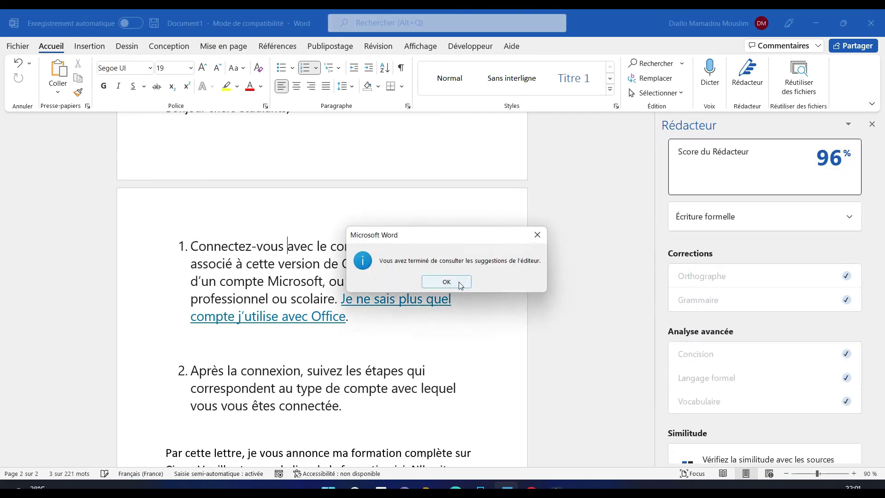
Step: Look through both pages of the corrected document for any remaining marked errors
scroll(651, 289, down, 7)
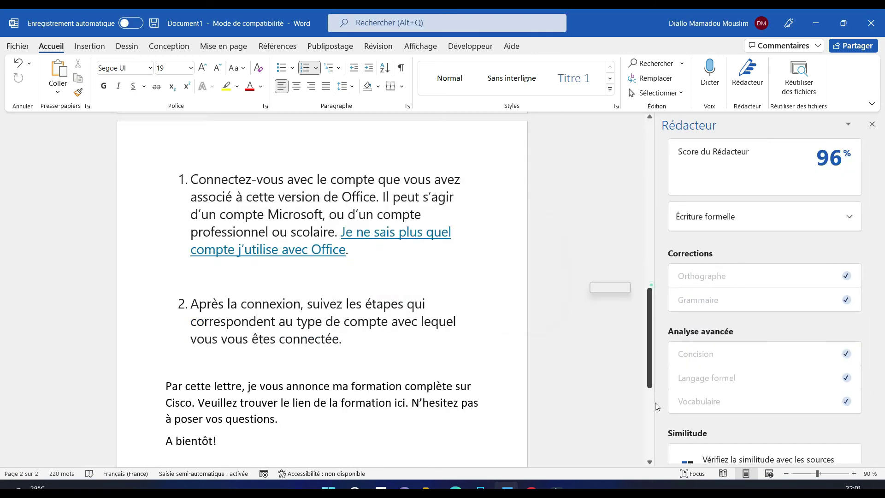
scroll(876, 275, down, 3)
scroll(876, 272, up, 3)
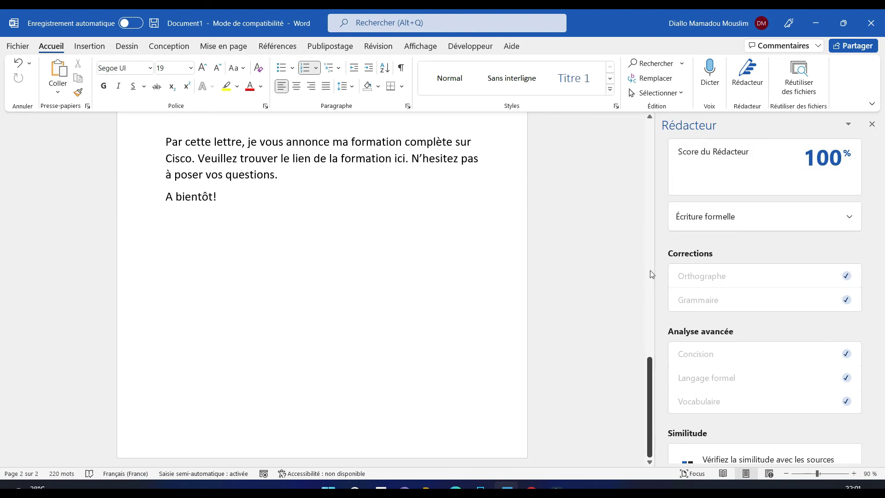
scroll(651, 272, up, 5)
drag(649, 270, 650, 146)
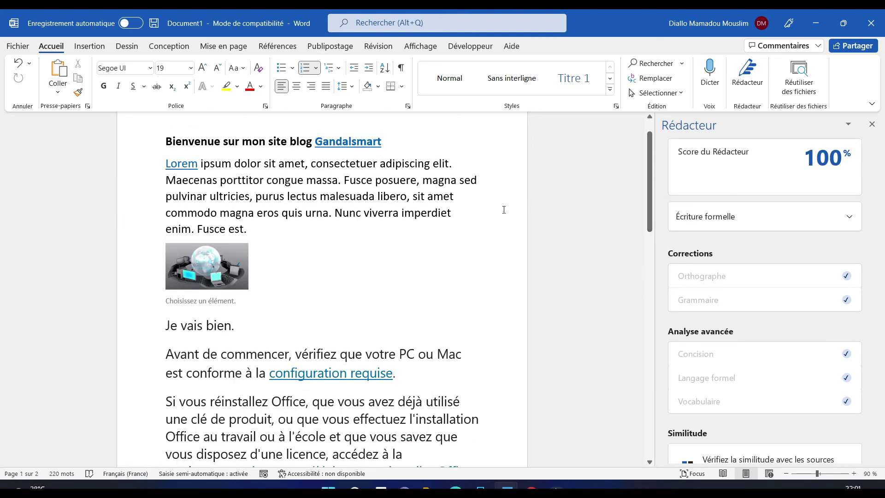
drag(647, 198, 654, 297)
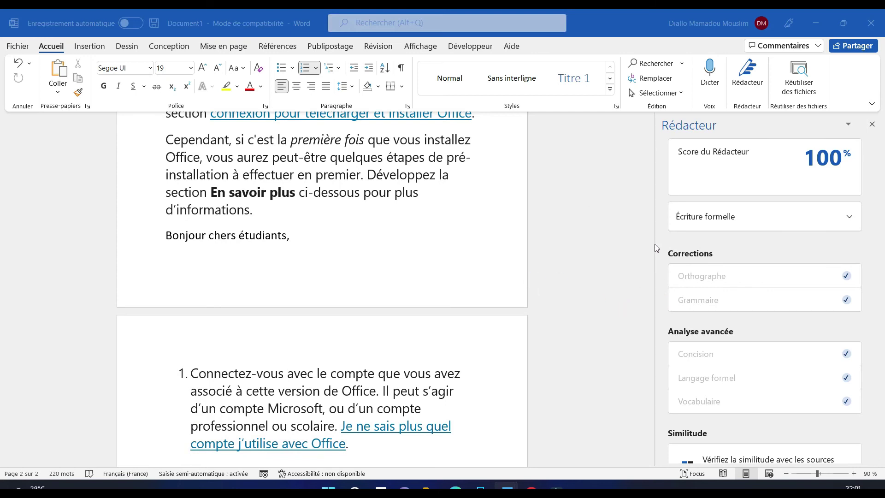
drag(654, 276, 652, 358)
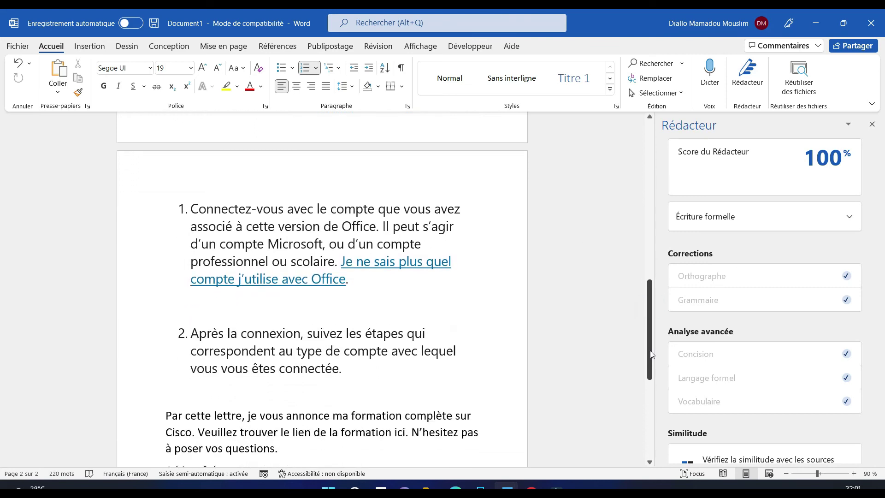
Step: Find "connexion" with "liaison" as its replacement, continuing from the document's start, and replace the occurrence in the Office download link
double_click(275, 333)
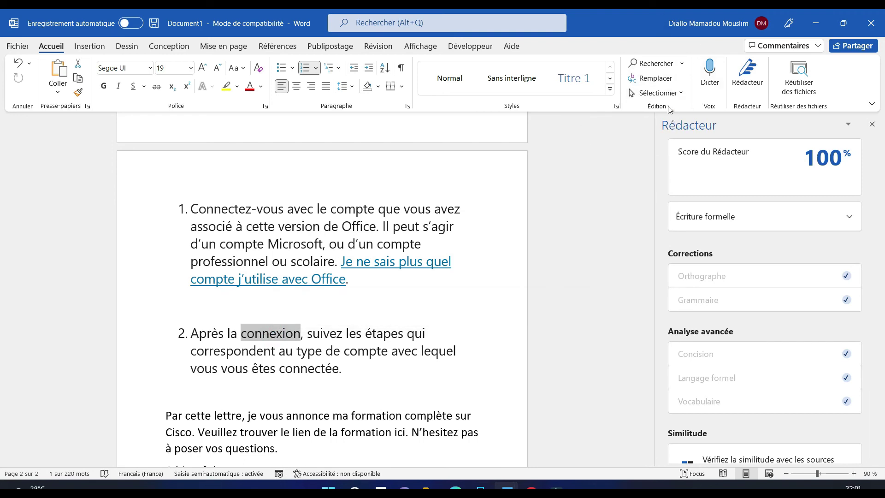
click(674, 80)
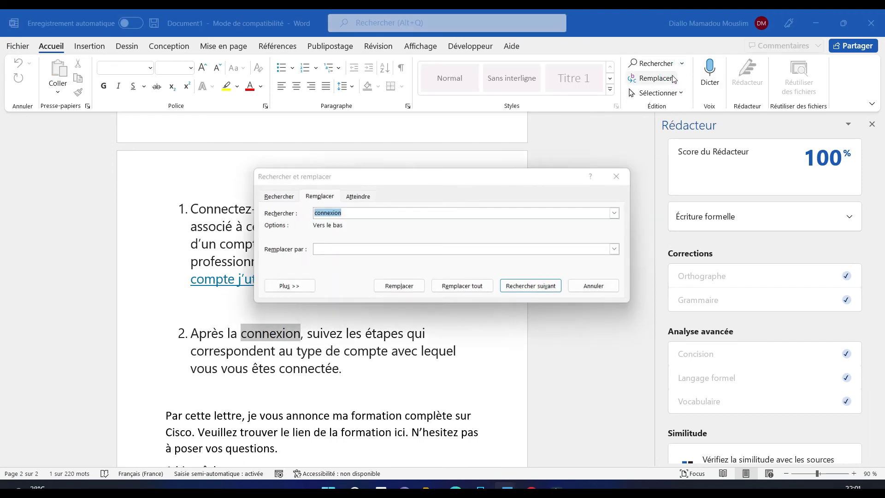
click(330, 249)
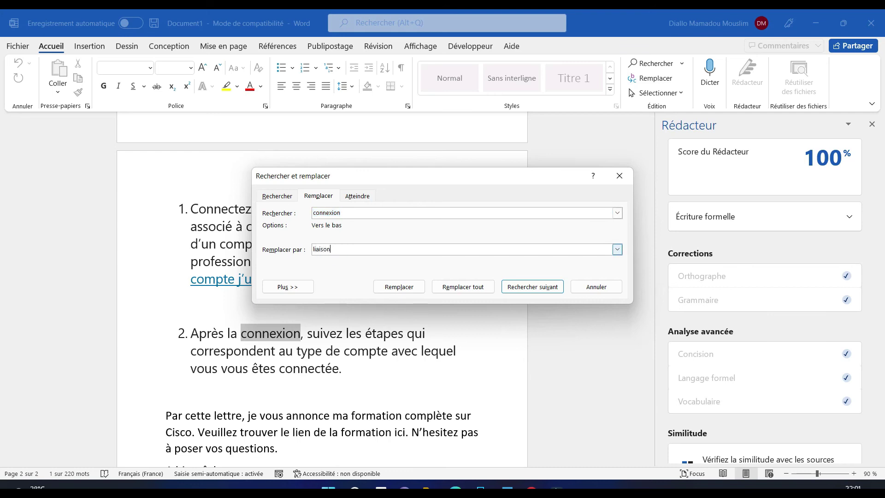
key(Return)
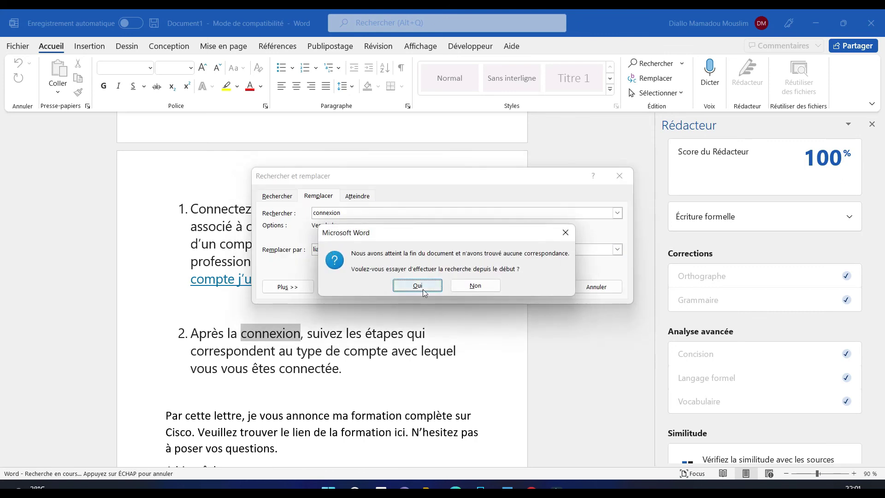
click(423, 290)
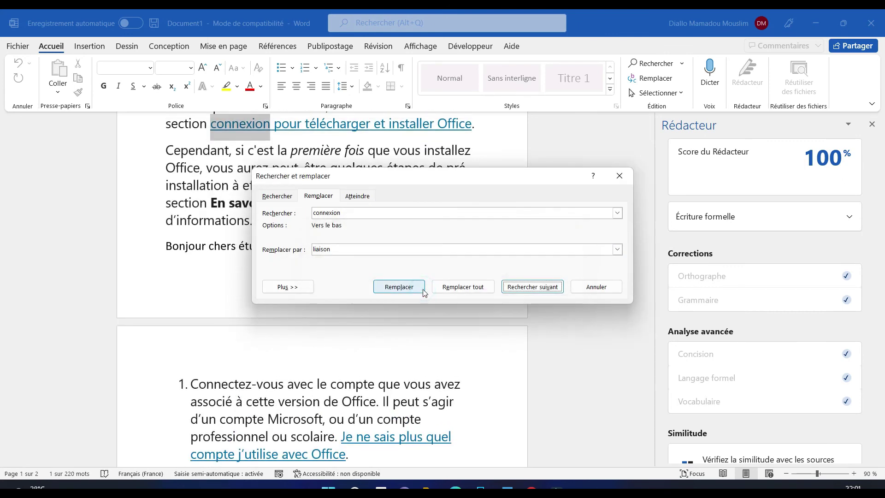
click(411, 288)
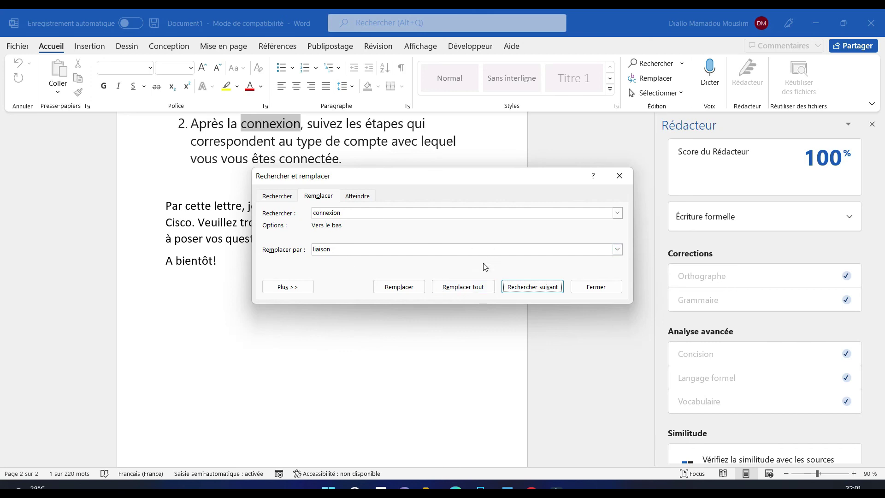
Step: Replace all remaining occurrences of "connexion" with "liaison", searching again from the start, and close the find-and-replace dialog
click(470, 286)
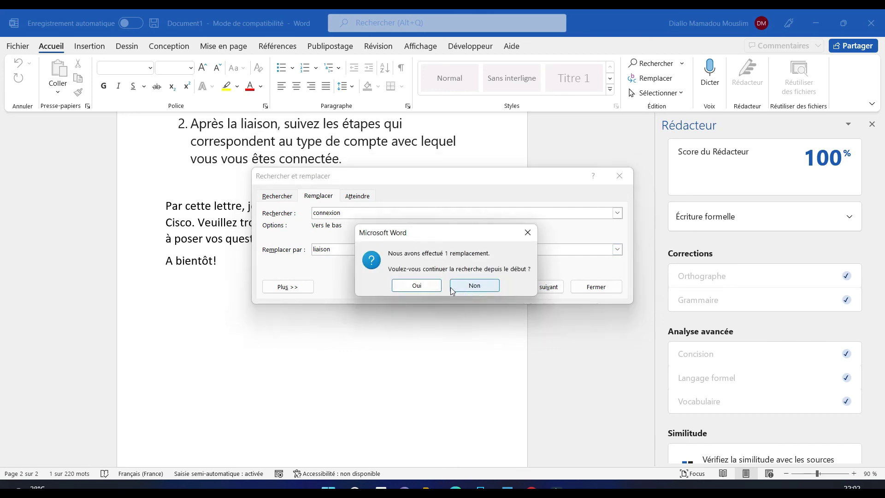
click(424, 287)
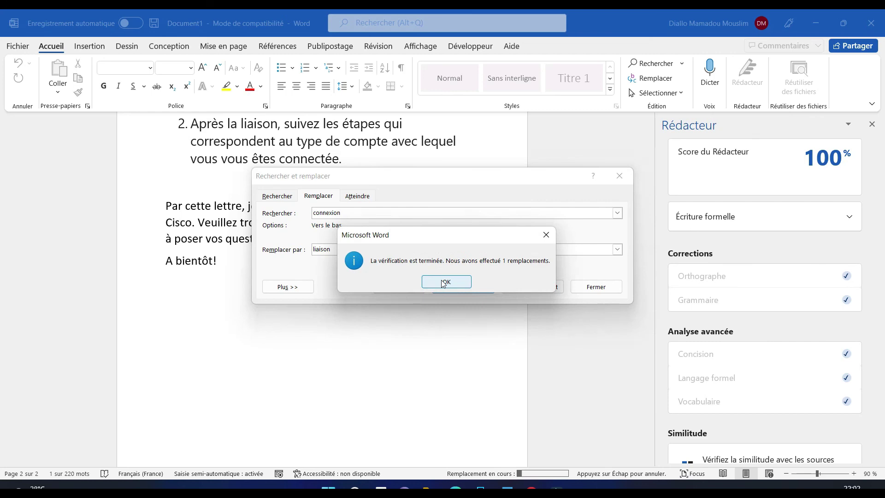
click(440, 281)
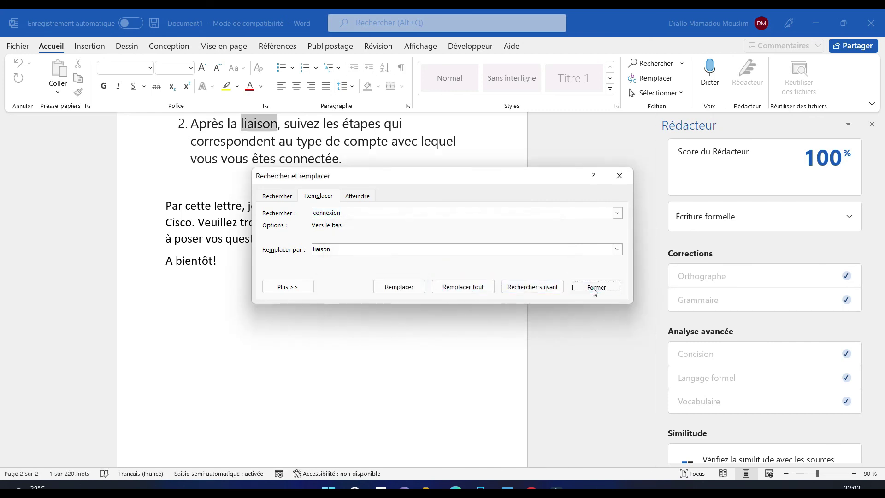
click(594, 288)
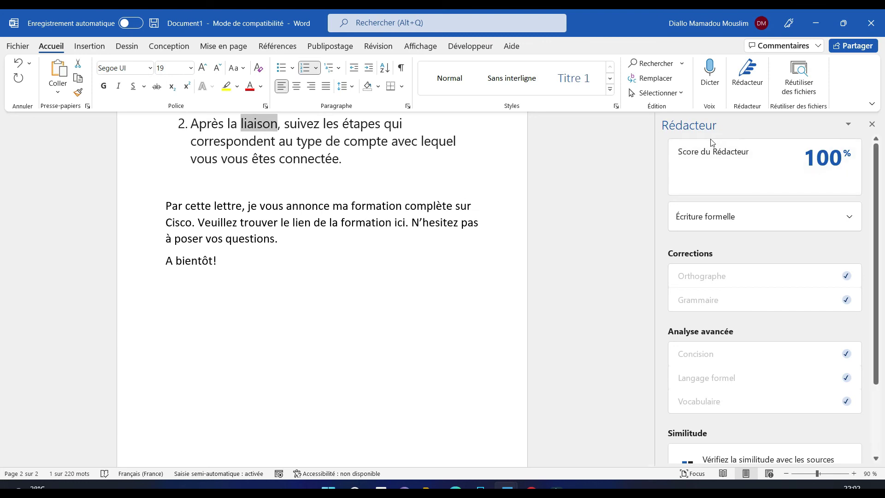
mouse_move(712, 143)
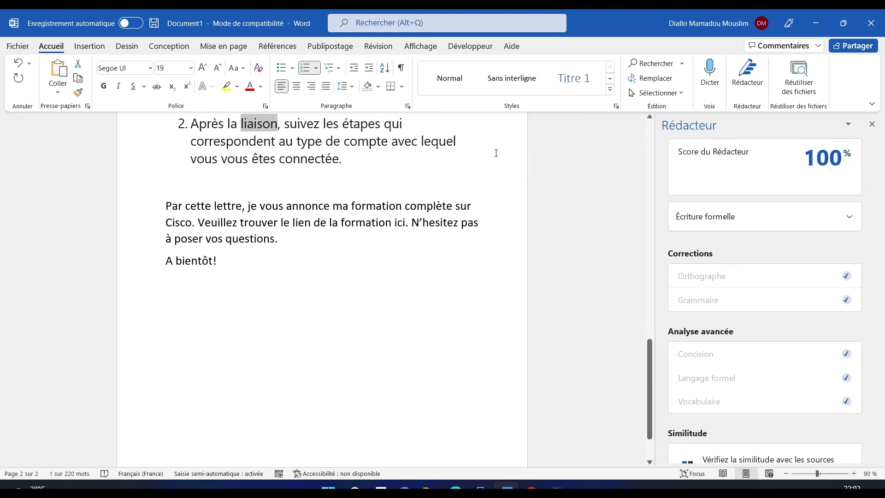
click(650, 159)
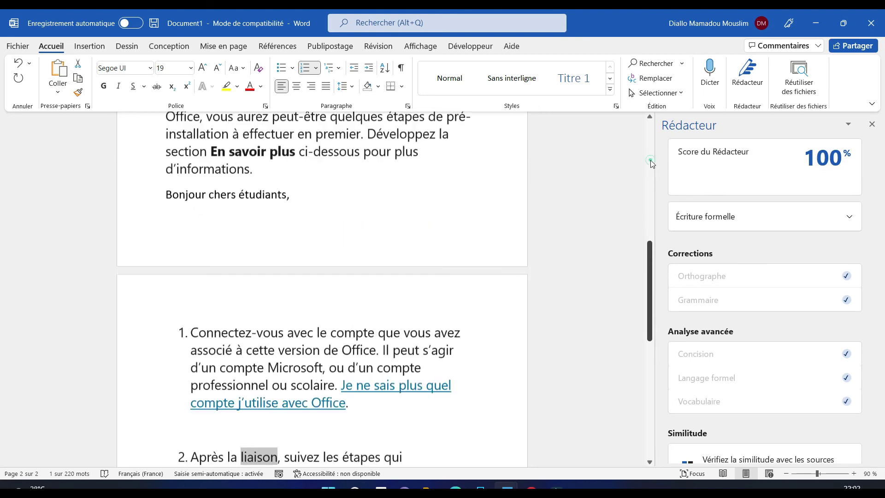
scroll(651, 164, up, 2)
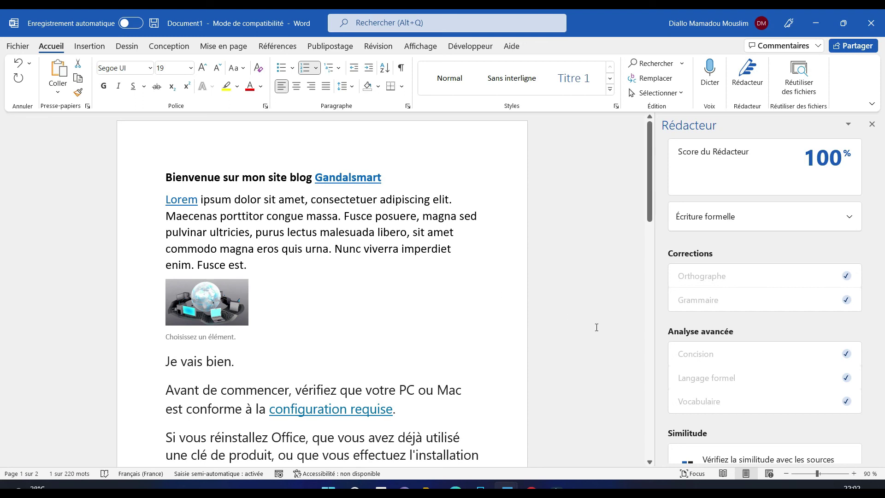
click(695, 487)
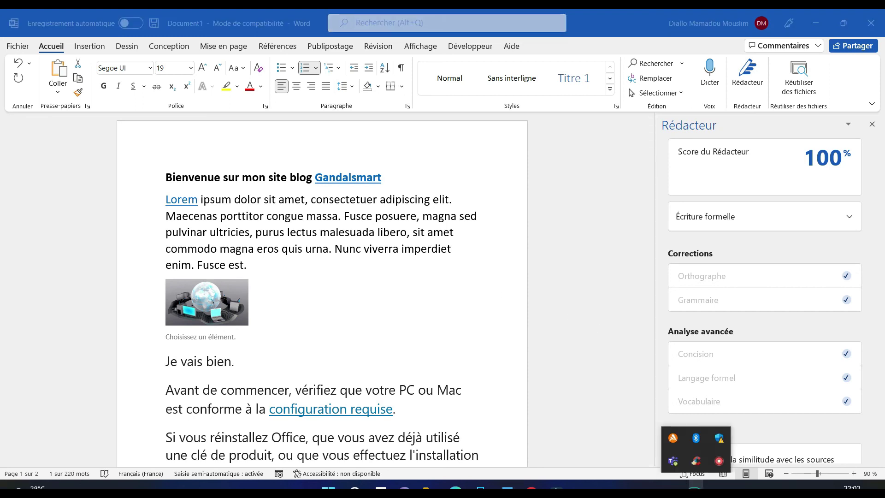
click(691, 487)
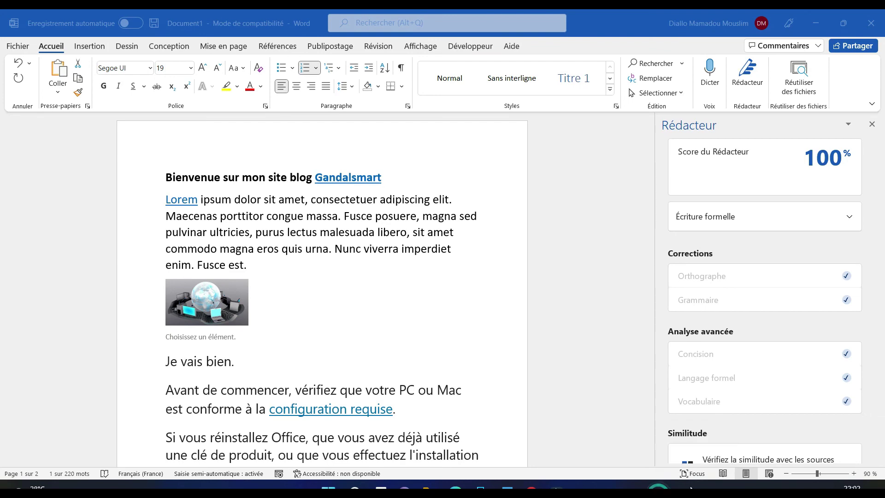